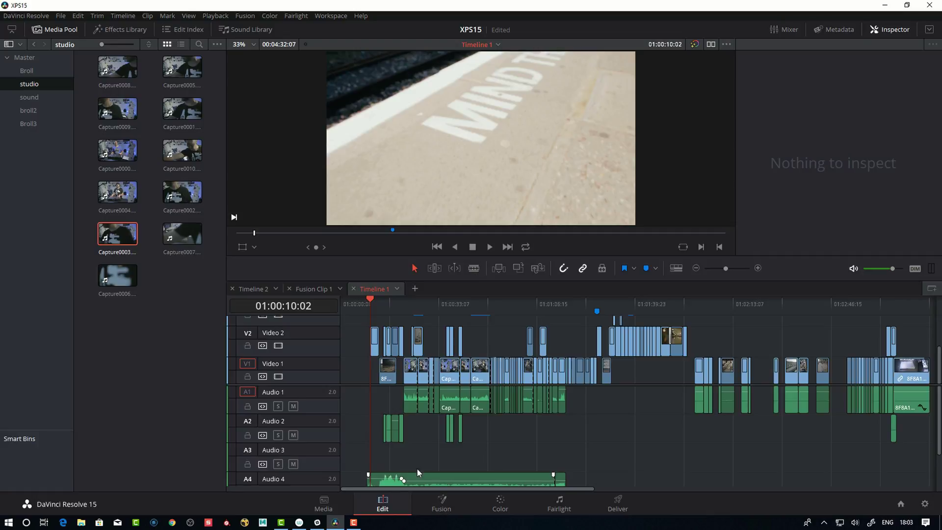
# Look over the studio clips on the Media page, then preview the railway platform shot around 01:00:10:02 on Timeline 1
pyautogui.click(330, 510)
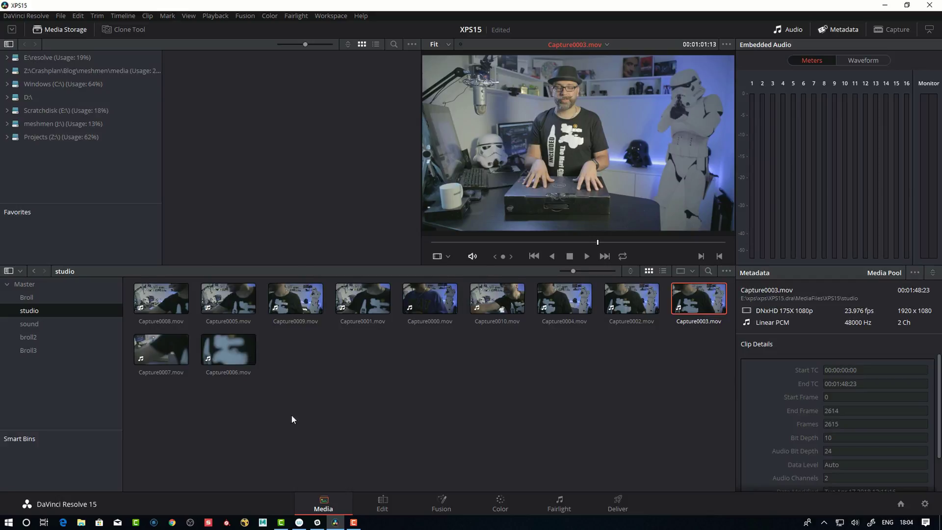
pyautogui.click(384, 504)
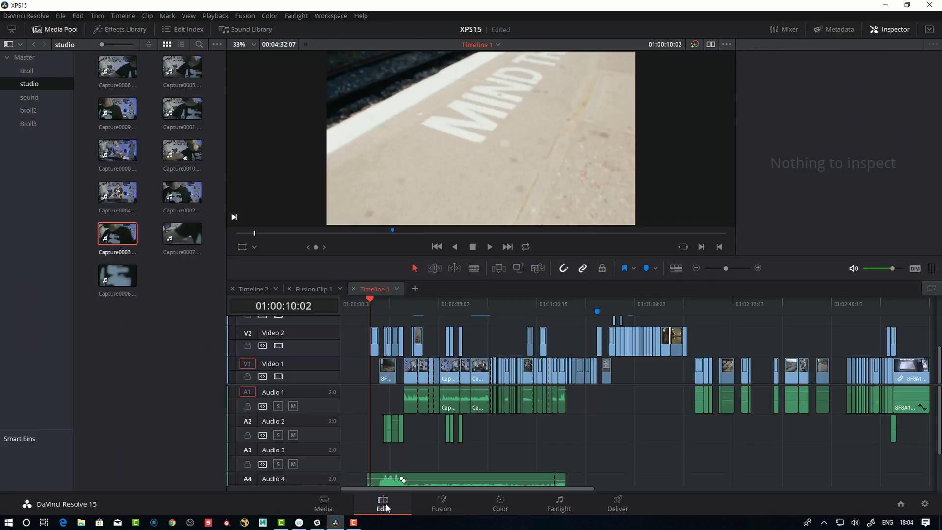
pyautogui.click(371, 303)
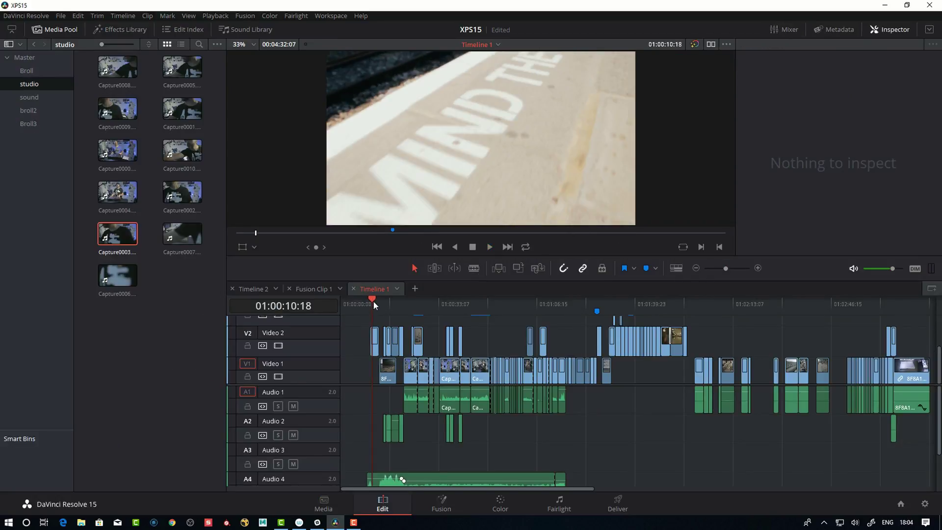
pyautogui.click(371, 301)
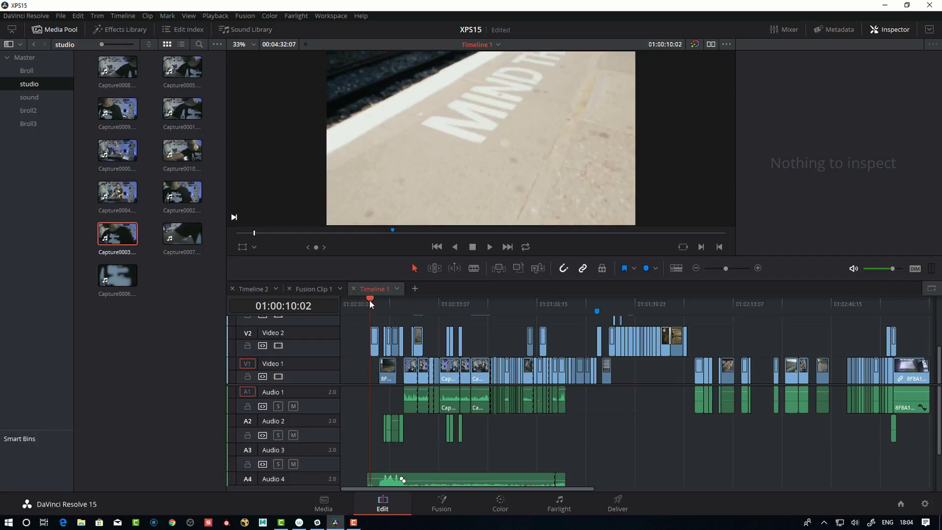
pyautogui.press('space')
pyautogui.click(375, 300)
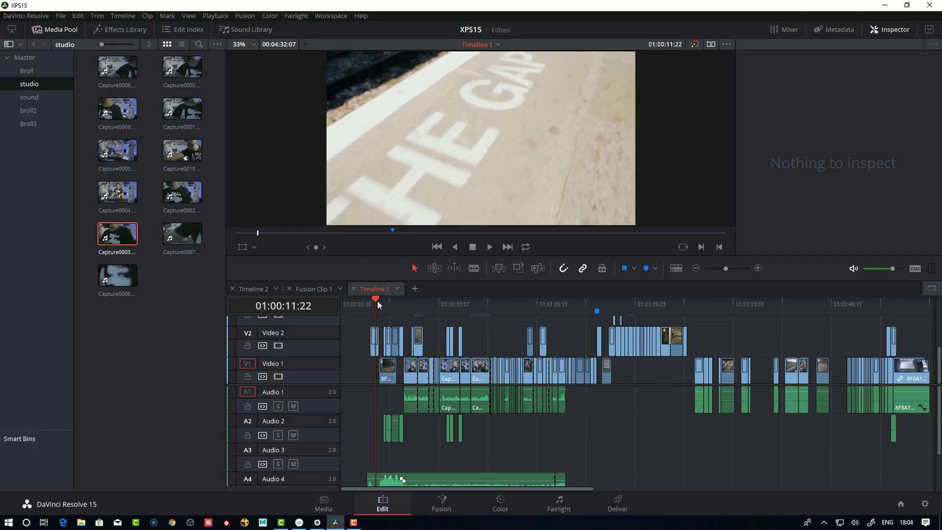
pyautogui.click(373, 301)
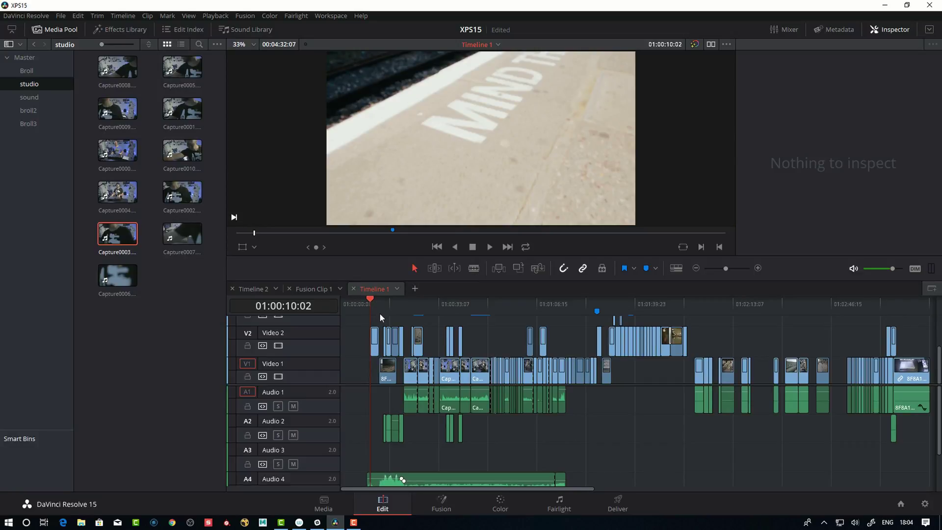
# Open the XPS 15 title clip at 01:00:44:08 on the Fusion page and view its Text3D1 node in the first viewer
pyautogui.moveTo(370, 297); pyautogui.dragTo(467, 305)
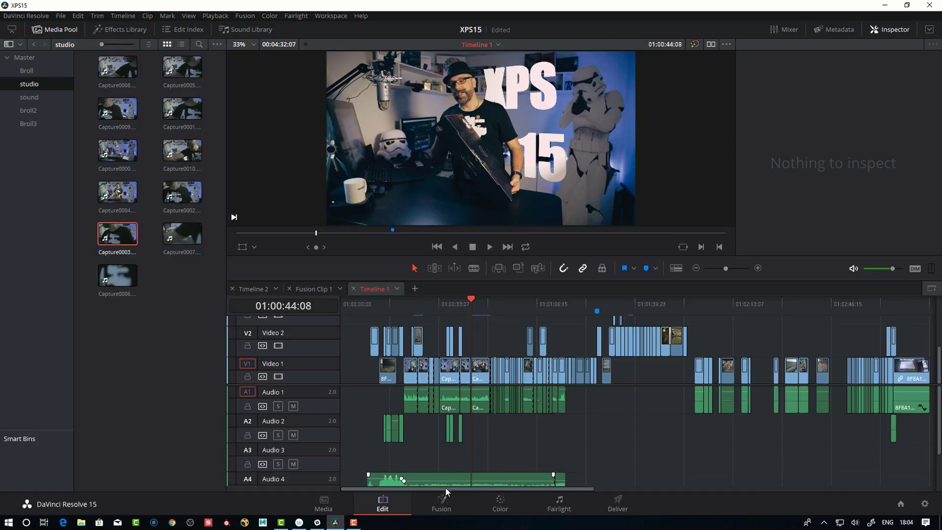
pyautogui.click(444, 507)
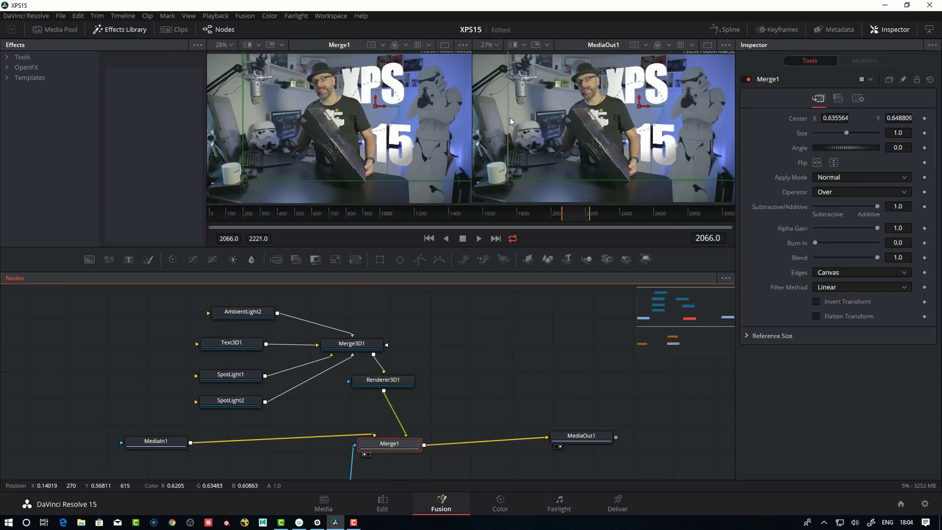
pyautogui.moveTo(431, 401); pyautogui.dragTo(452, 404)
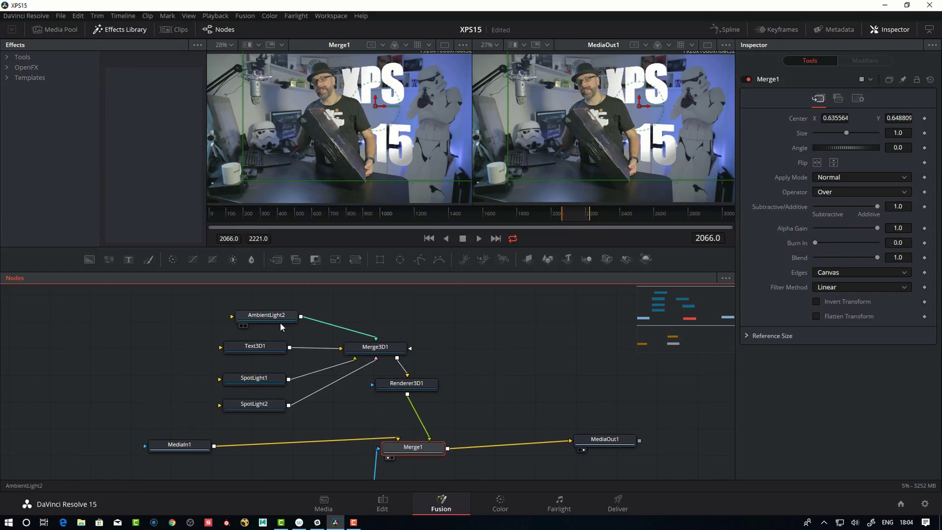
pyautogui.click(261, 349)
pyautogui.press('1')
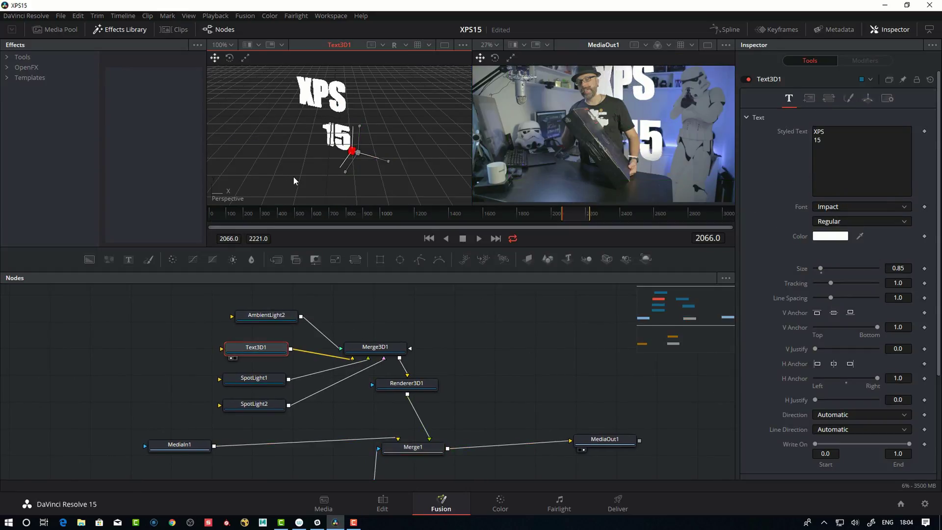
pyautogui.moveTo(384, 163)
pyautogui.mouseDown()
pyautogui.moveTo(414, 168)
pyautogui.moveTo(368, 158)
pyautogui.moveTo(385, 163)
pyautogui.mouseUp()
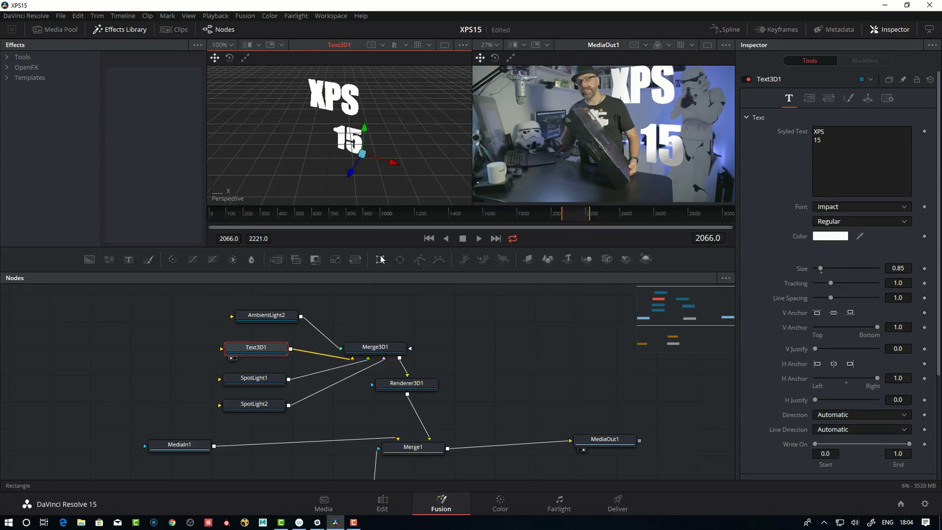
# Show the Merge3D1 scene in the first viewer and reposition the Merge3D1 and Renderer3D1 nodes so the renderer sits above Merge1
pyautogui.click(259, 381)
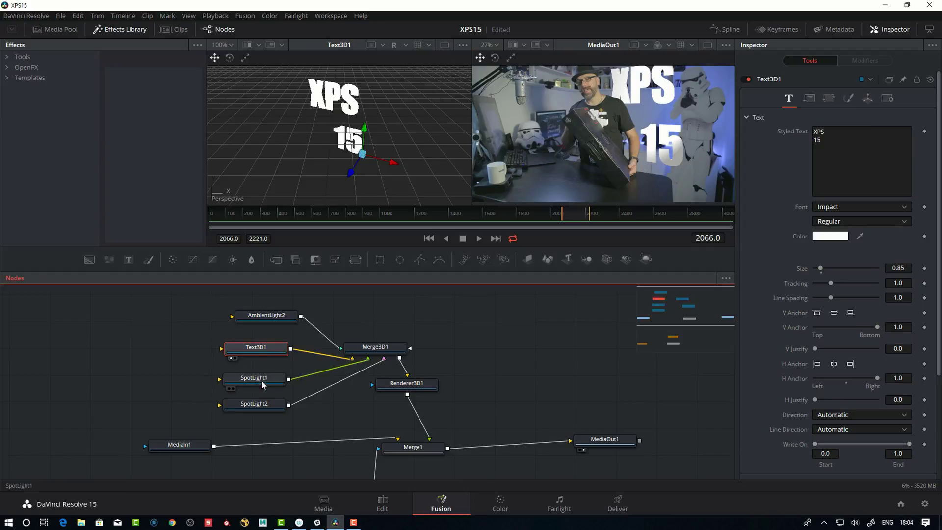
pyautogui.moveTo(382, 349); pyautogui.dragTo(383, 339)
pyautogui.press('1')
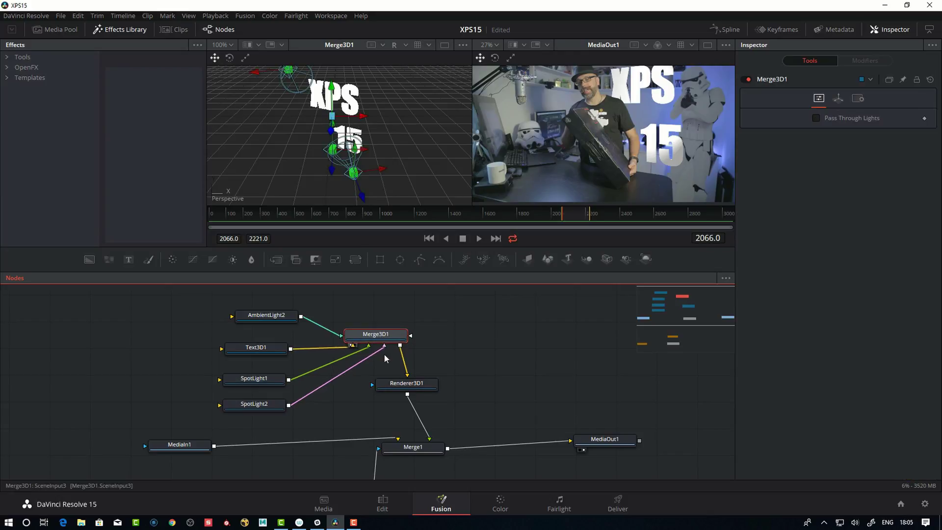
pyautogui.moveTo(406, 383); pyautogui.dragTo(437, 389)
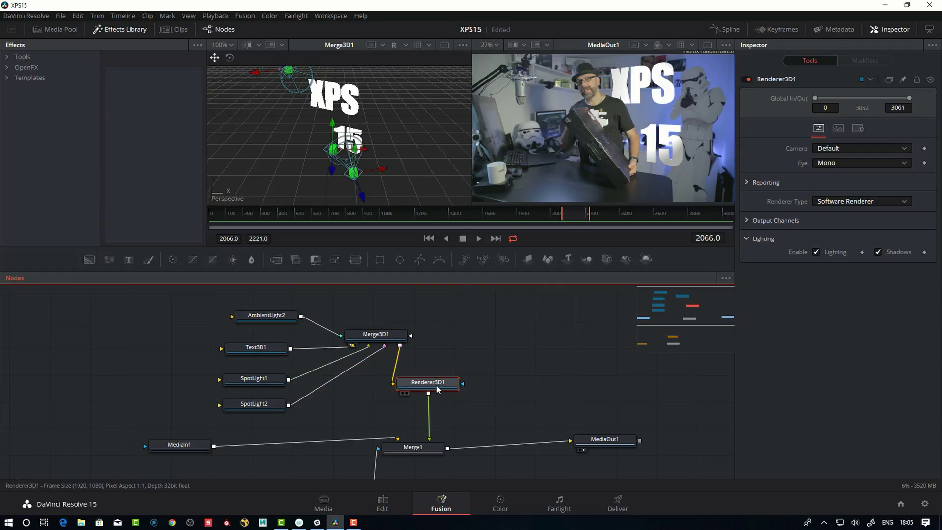
# Examine how MediaIn1 feeds into Merge1 and show the Merge1 composite in the first viewer
pyautogui.scroll(-3, 436, 389)
pyautogui.click(398, 373)
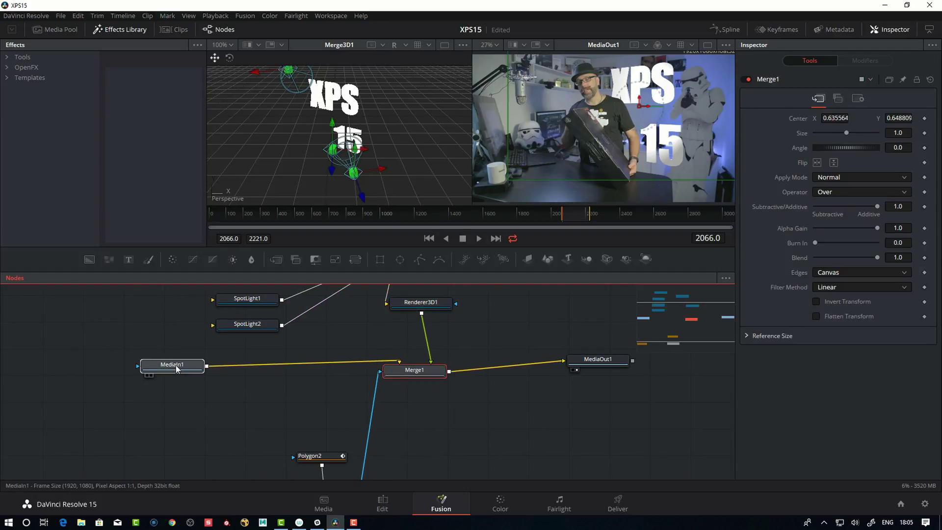
pyautogui.moveTo(175, 366); pyautogui.dragTo(322, 201)
pyautogui.click(435, 377)
pyautogui.press('1')
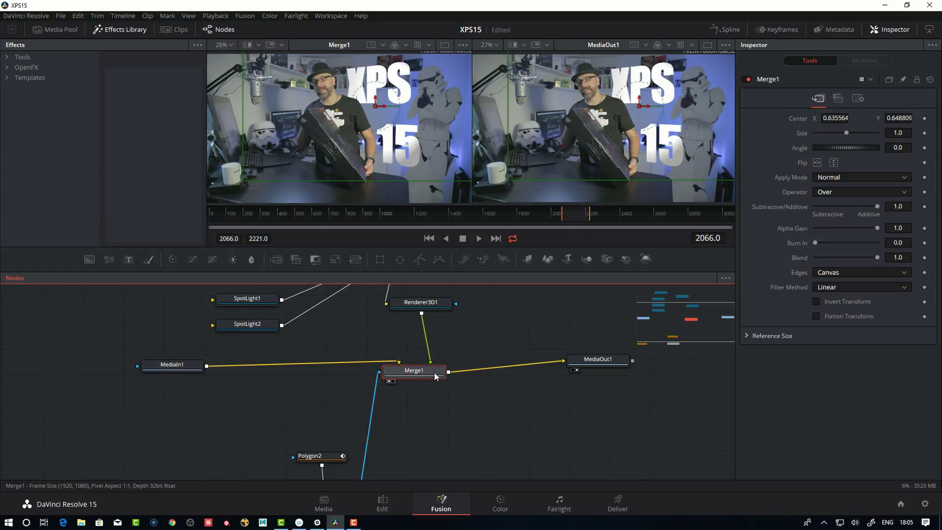
# View the Polygon1 and Polygon2 masks and their combined Merge2 matte in the first viewer
pyautogui.scroll(-3, 435, 377)
pyautogui.click(306, 382)
pyautogui.click(324, 381)
pyautogui.click(175, 419)
pyautogui.press('1')
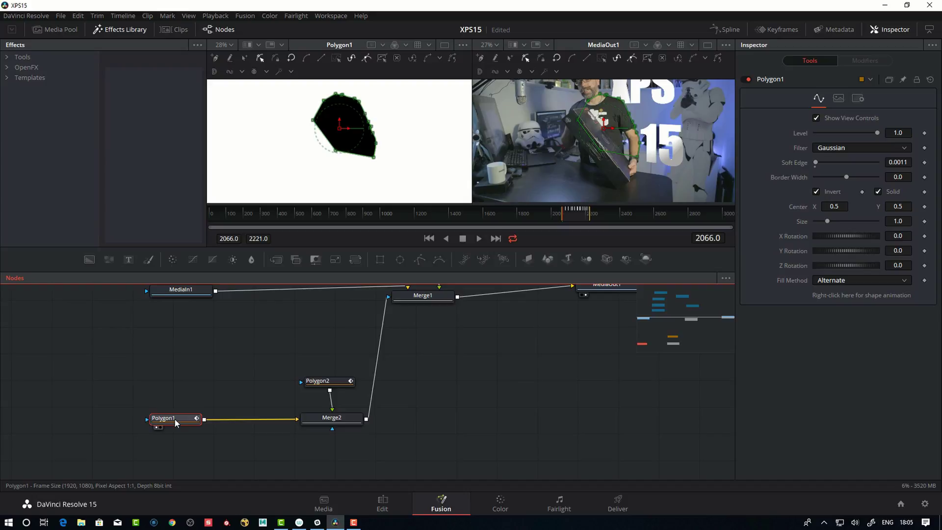
pyautogui.click(322, 381)
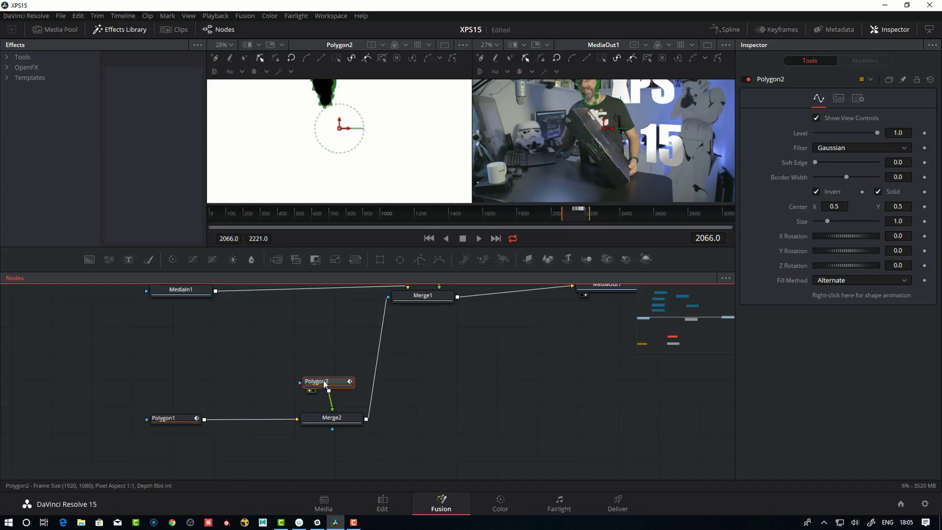
pyautogui.click(333, 423)
pyautogui.press('1')
# Show the masked Merge1 composite in the first viewer again
pyautogui.scroll(2, 414, 319)
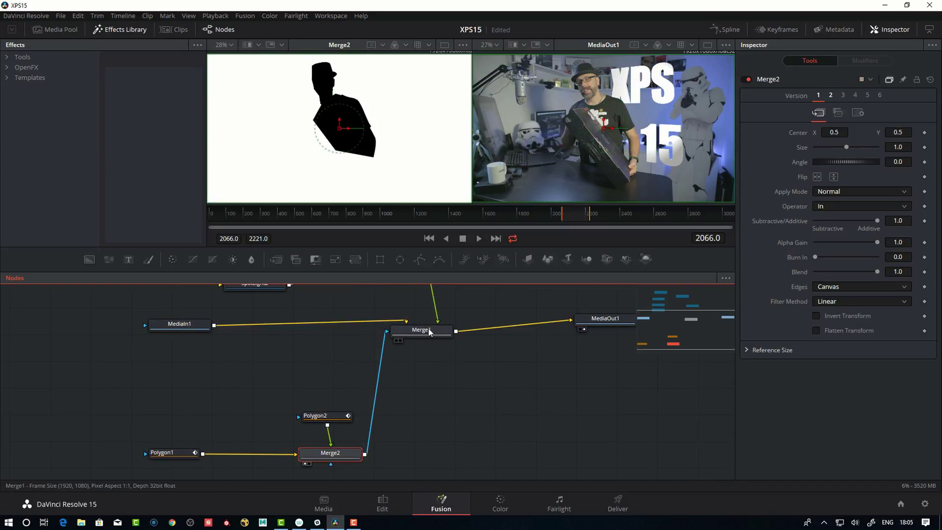
pyautogui.click(429, 332)
pyautogui.press('1')
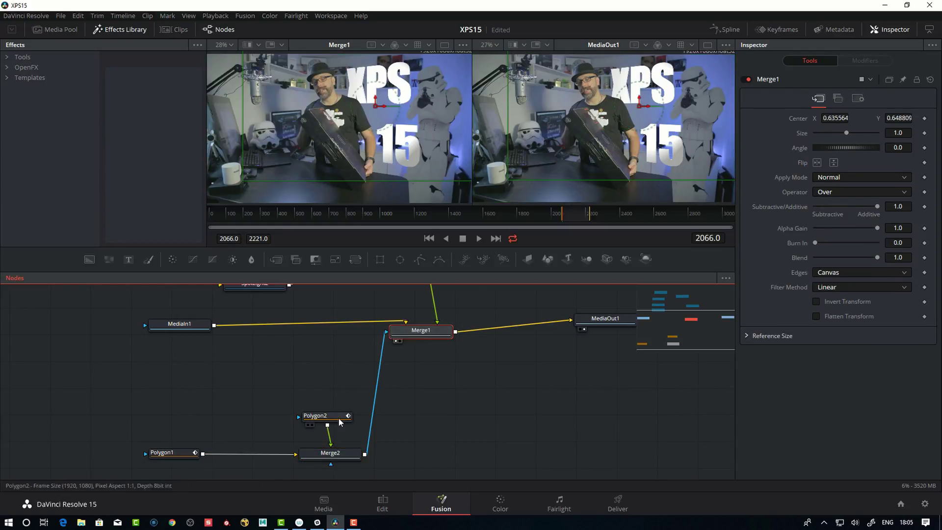
# Inspect the two polygon masks over the composite and rearrange their nodes, placing Polygon2 diagonally above Merge2
pyautogui.moveTo(183, 449); pyautogui.dragTo(179, 459)
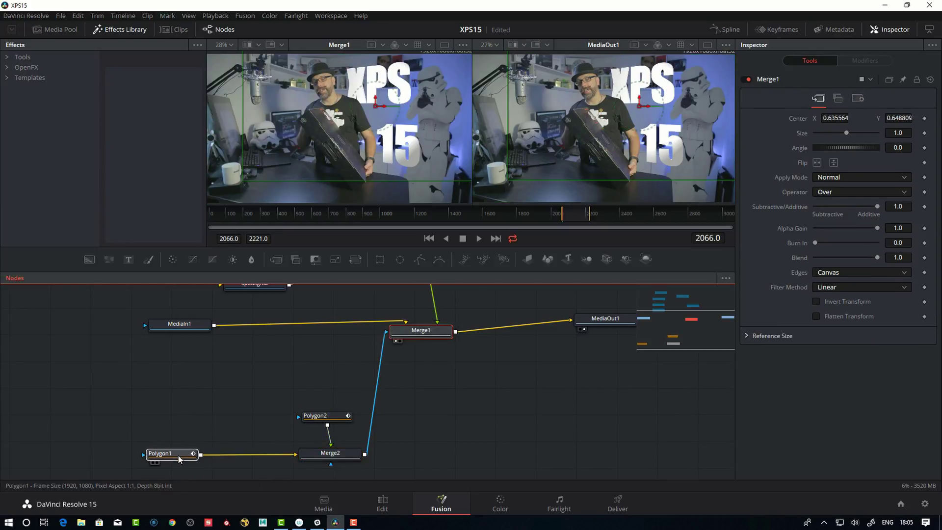
pyautogui.click(180, 460)
pyautogui.moveTo(338, 412); pyautogui.dragTo(344, 411)
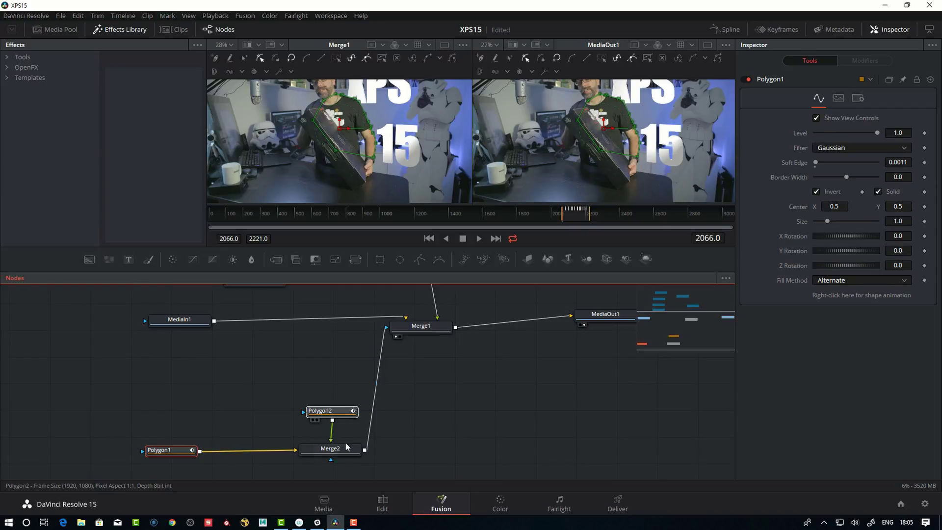
pyautogui.moveTo(346, 447); pyautogui.dragTo(349, 447)
pyautogui.moveTo(334, 415); pyautogui.dragTo(307, 407)
pyautogui.click(304, 410)
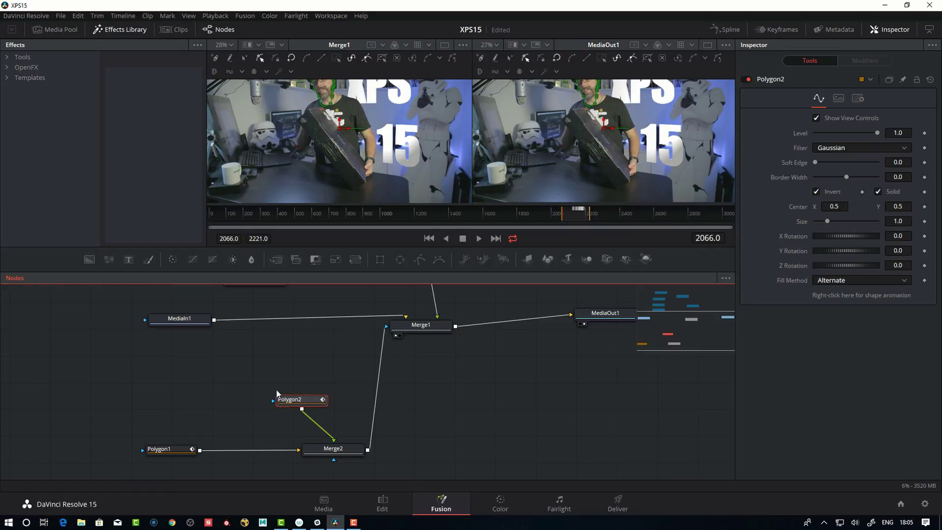
# Find the last Capture0003.mov clip on Timeline 1 and select it as clip 110 on the Color page
pyautogui.click(500, 505)
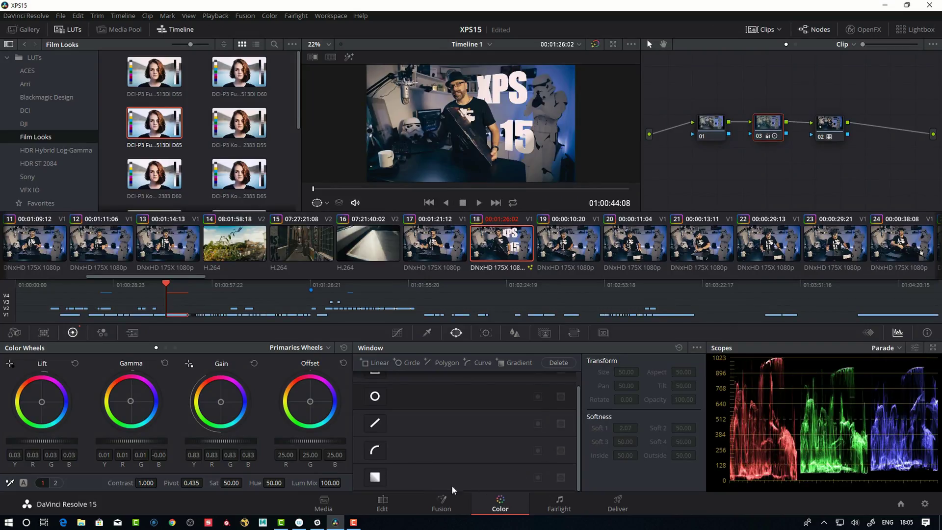
pyautogui.click(390, 510)
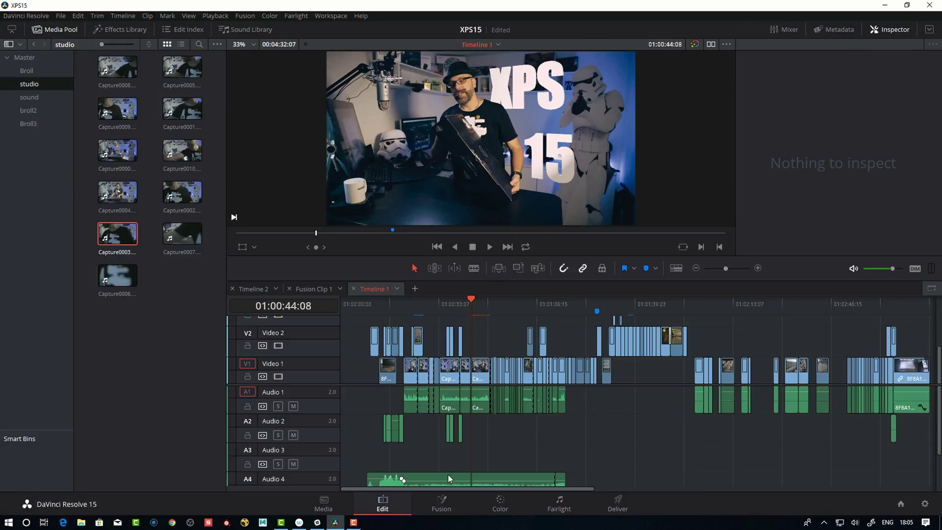
pyautogui.hscroll(5, 603, 448)
pyautogui.click(774, 367)
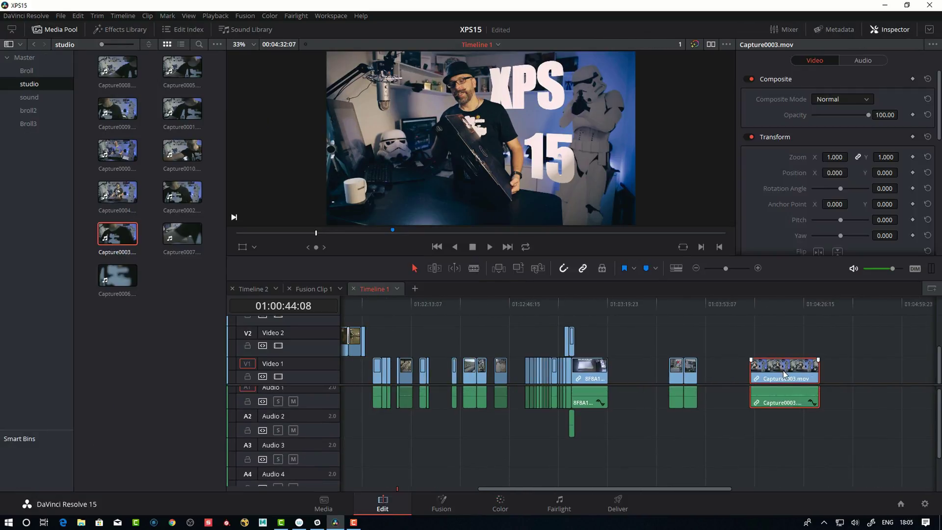
pyautogui.click(507, 506)
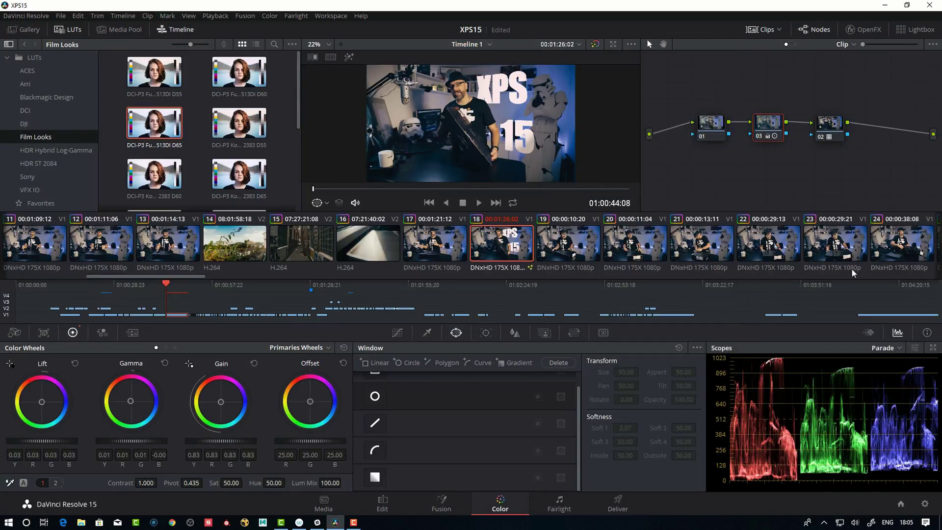
pyautogui.moveTo(192, 275); pyautogui.dragTo(927, 293)
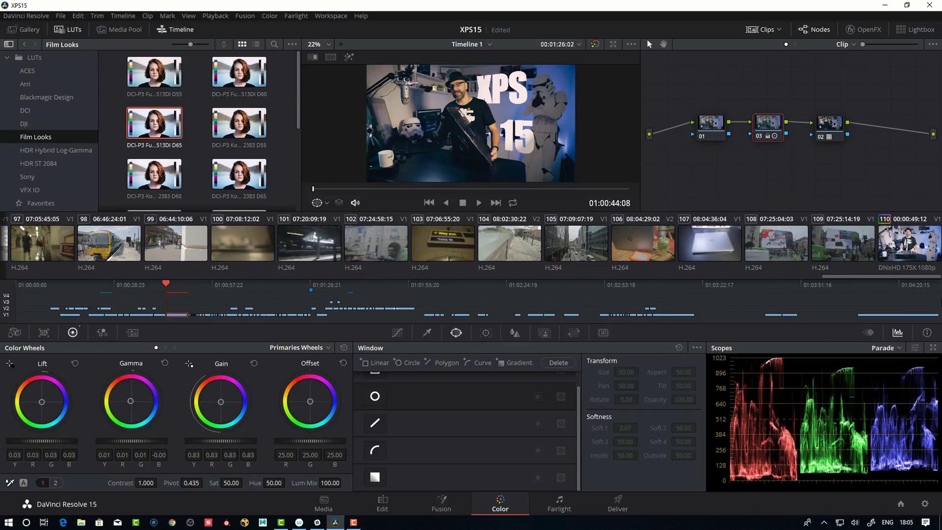
pyautogui.click(915, 255)
# Delete nodes 02 and 03 from clip 110's grade, keeping only node 01
pyautogui.click(829, 118)
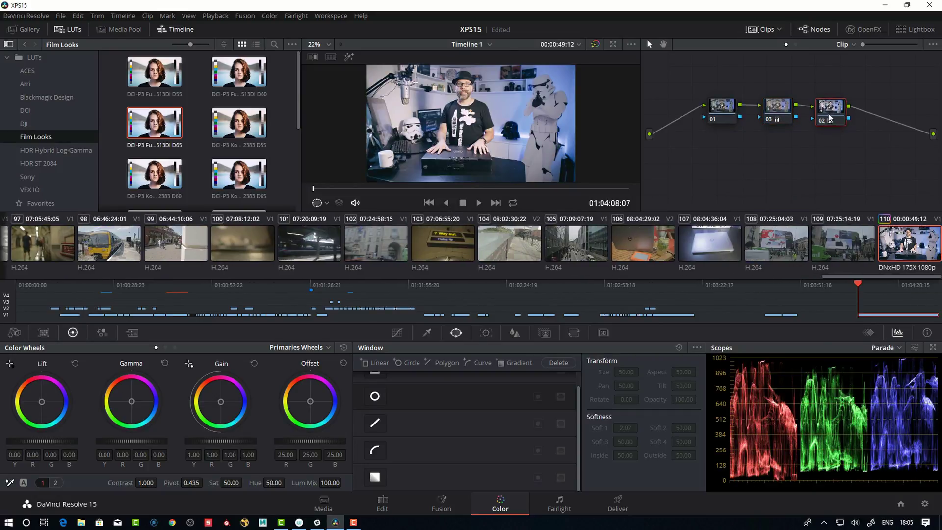
pyautogui.press('Delete')
pyautogui.click(778, 108)
pyautogui.press('Delete')
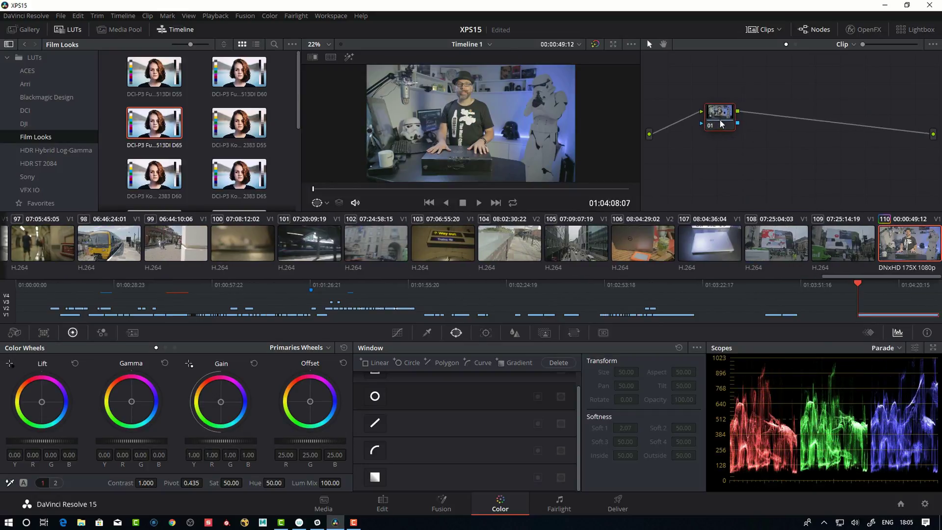
# Add a serial node after node 01 and apply the DCI-P3 Kodak 2383 D55 film look LUT to it
pyautogui.moveTo(722, 117); pyautogui.dragTo(722, 118)
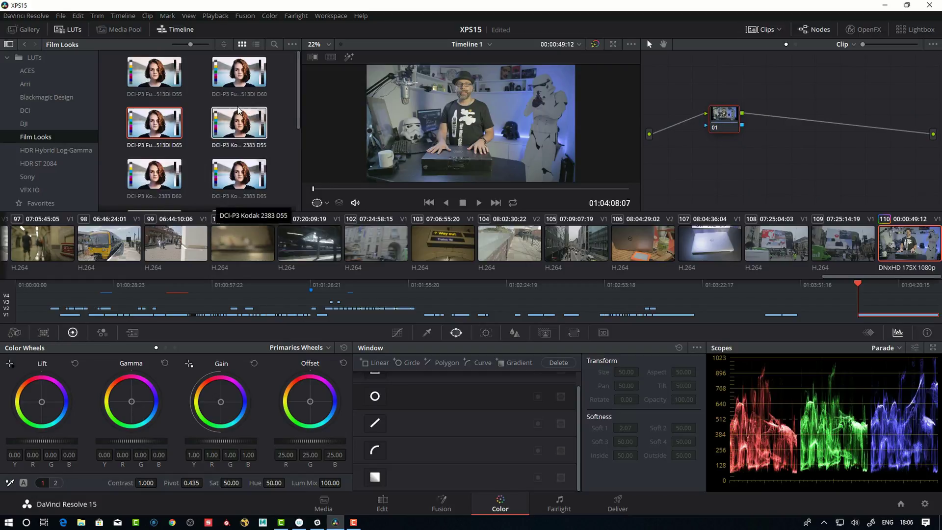
pyautogui.moveTo(718, 122); pyautogui.dragTo(721, 124)
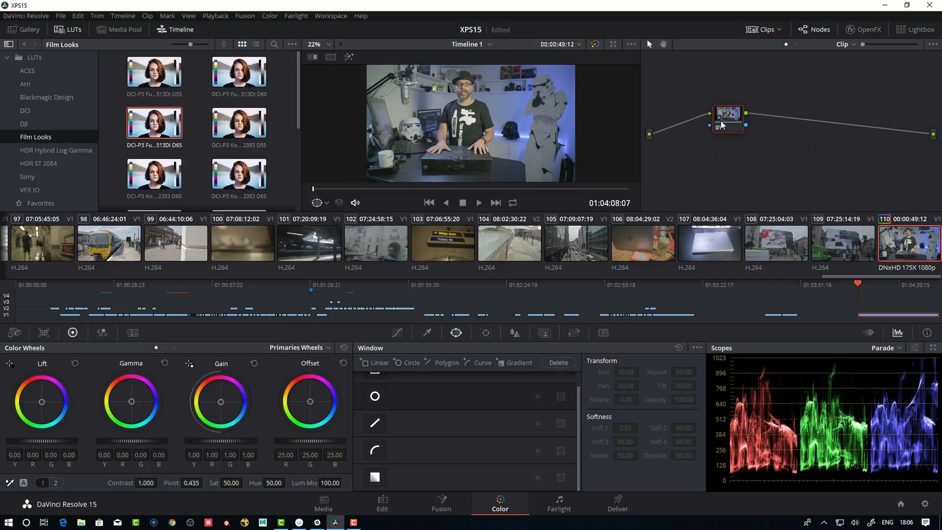
pyautogui.hotkey('alt', 's')
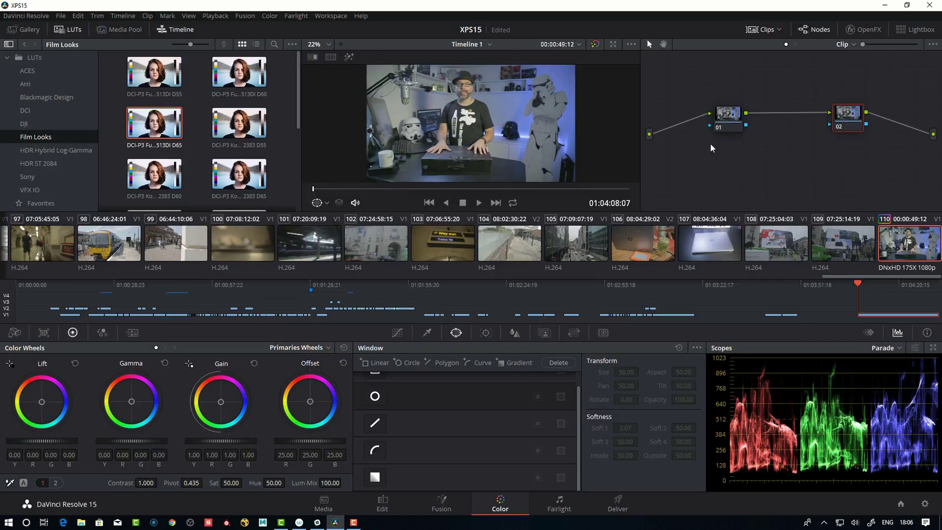
pyautogui.click(173, 184)
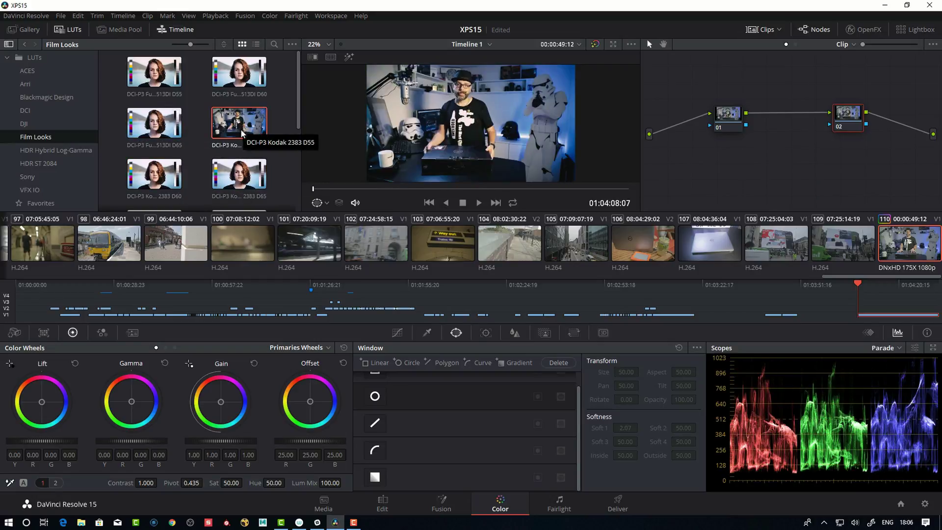
pyautogui.moveTo(242, 132); pyautogui.dragTo(854, 119)
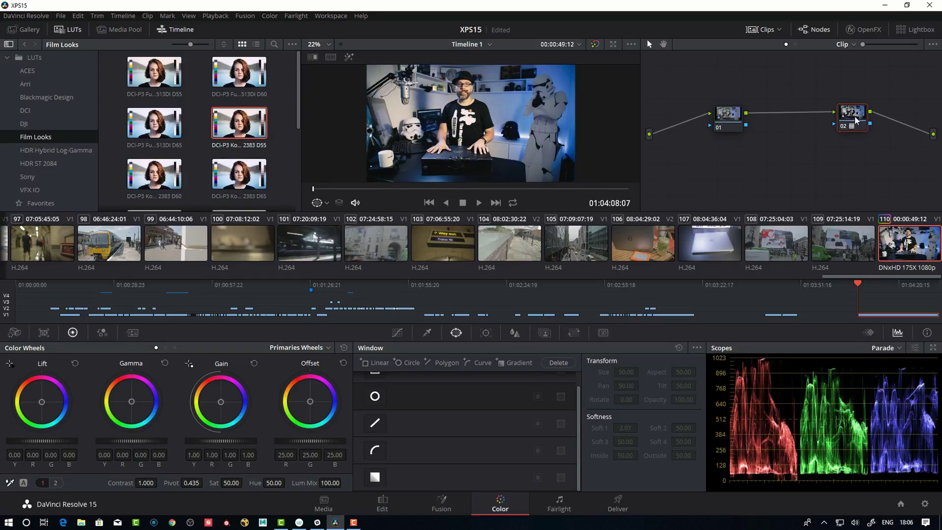
# Shift node 01 slightly to make room and add a serial node between it and the LUT node 02
pyautogui.click(730, 117)
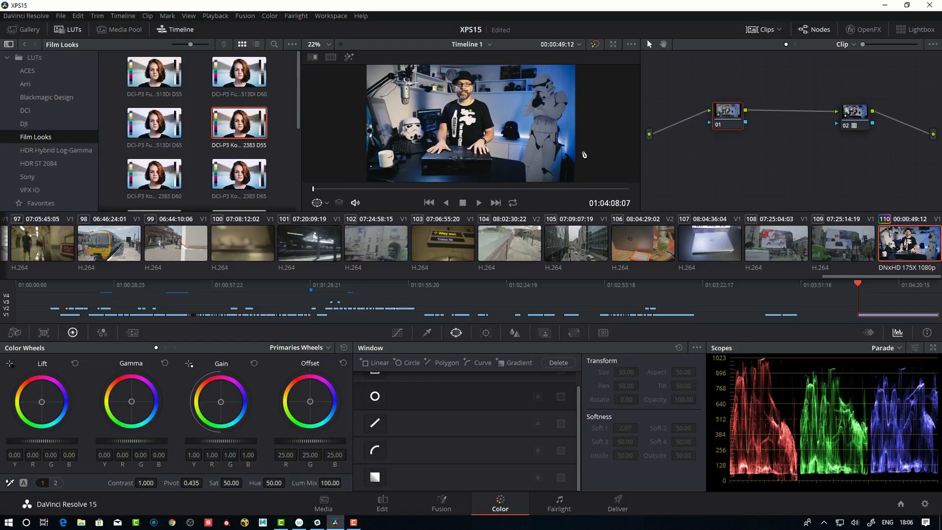
pyautogui.moveTo(739, 116); pyautogui.dragTo(726, 120)
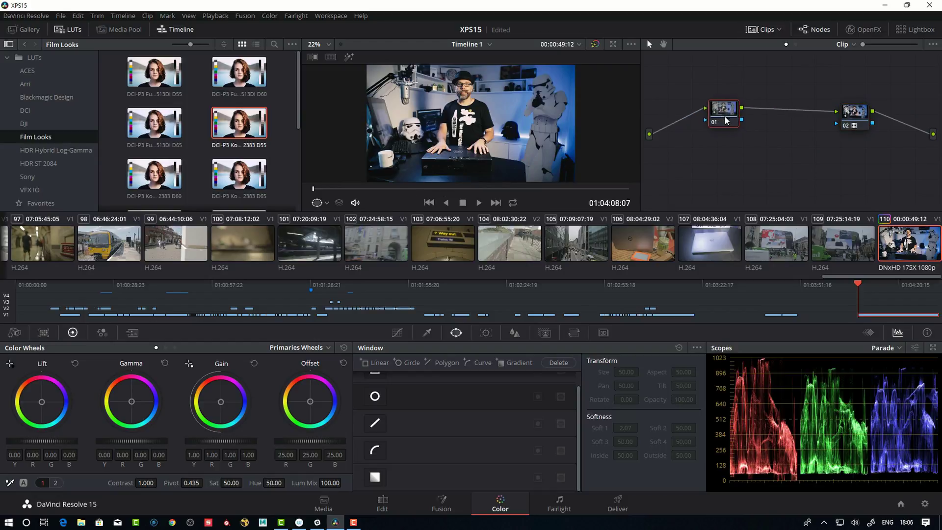
pyautogui.hotkey('alt', 's')
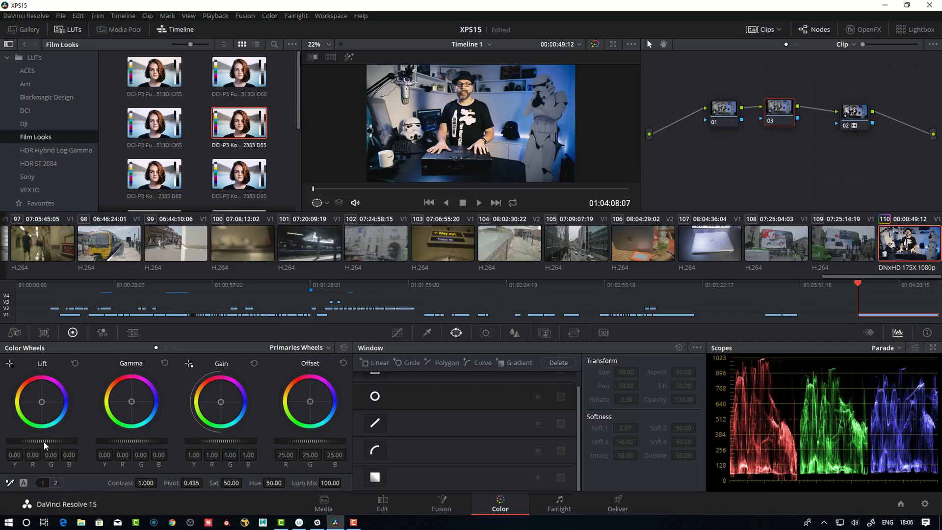
# Grade node 03 with the primaries wheels, setting Lift to 0.07, Gamma to -0.01 and Gain to 0.96
pyautogui.moveTo(34, 441); pyautogui.dragTo(70, 448)
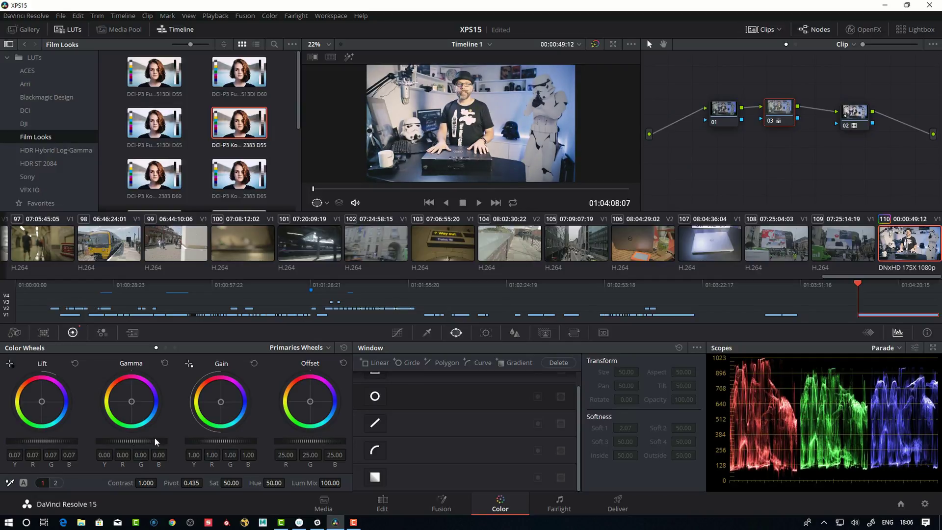
pyautogui.moveTo(149, 444); pyautogui.dragTo(118, 445)
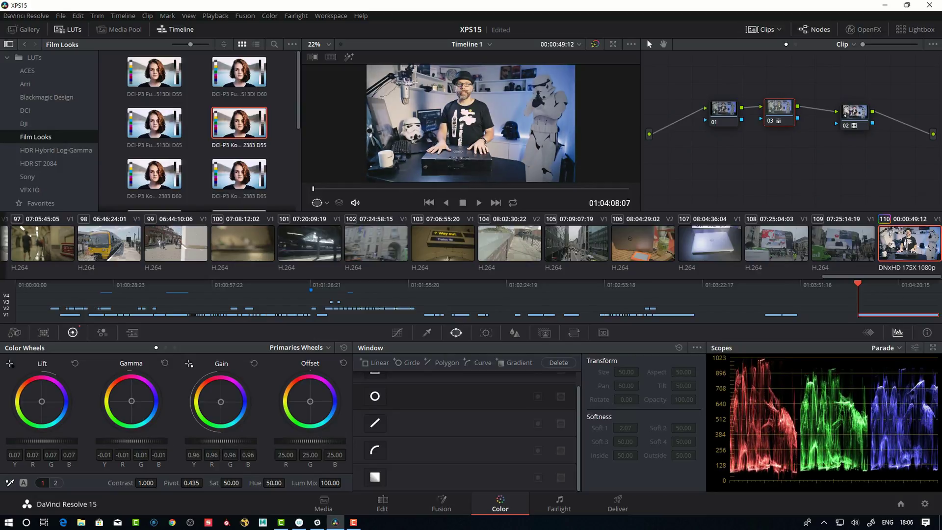
pyautogui.moveTo(221, 440); pyautogui.dragTo(216, 441)
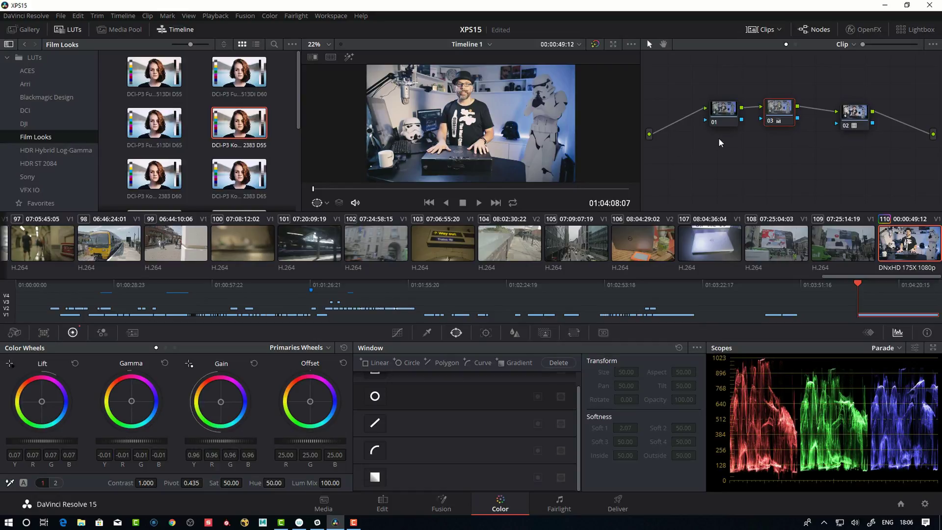
# Select the LUT node 02 and view the available color wheel modes without changing the current one
pyautogui.click(855, 117)
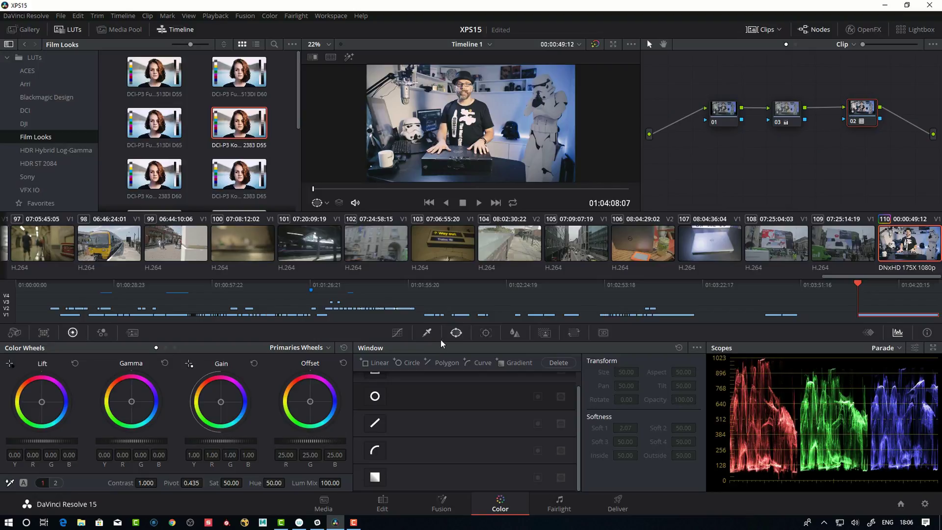
pyautogui.click(310, 349)
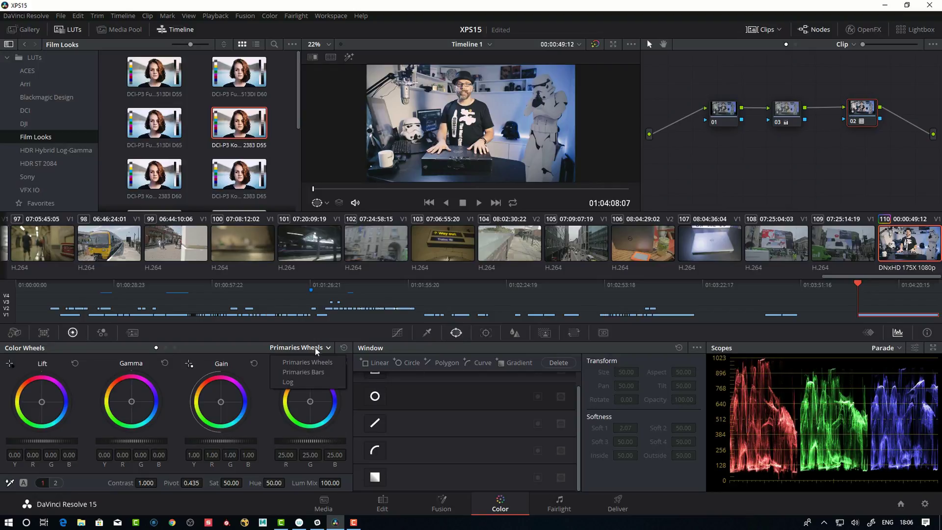
pyautogui.click(311, 345)
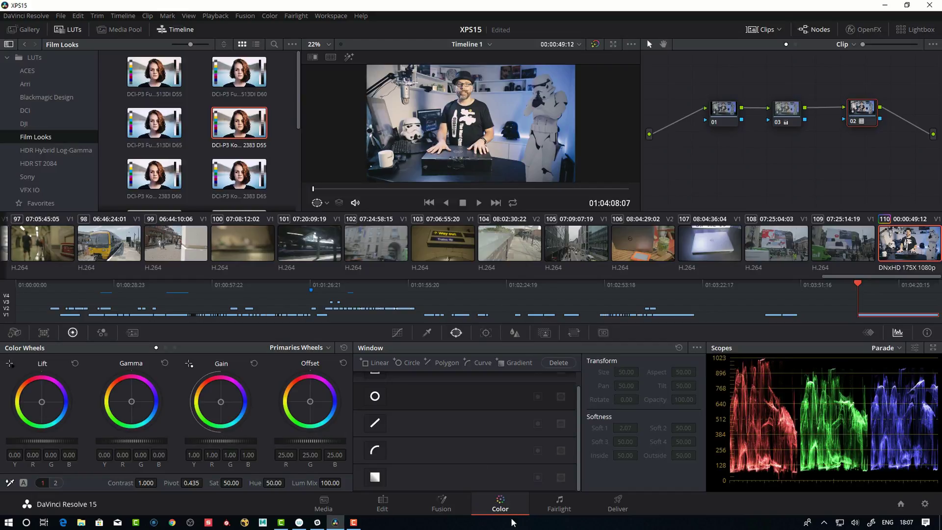
# Look over the Media and Fairlight pages, hiding the Fairlight Inspector and viewing the effect categories for track A1
pyautogui.click(324, 508)
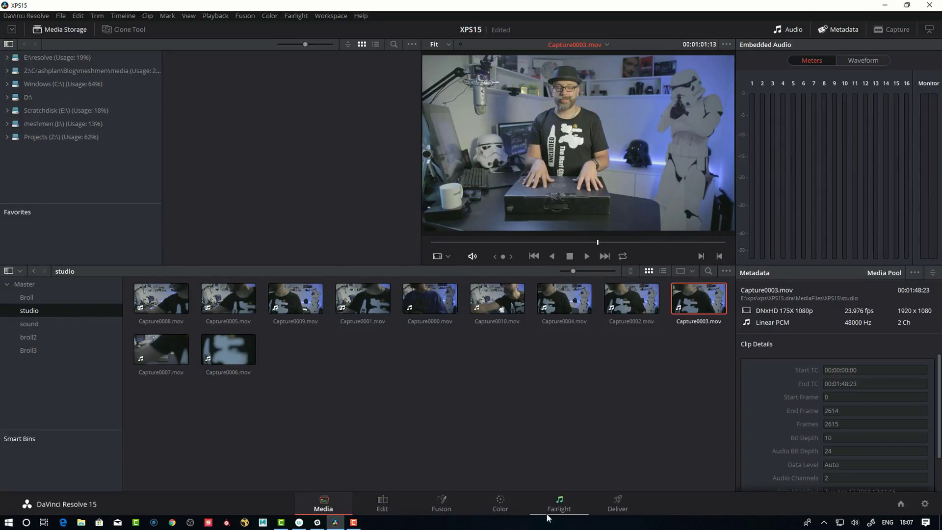
pyautogui.click(559, 505)
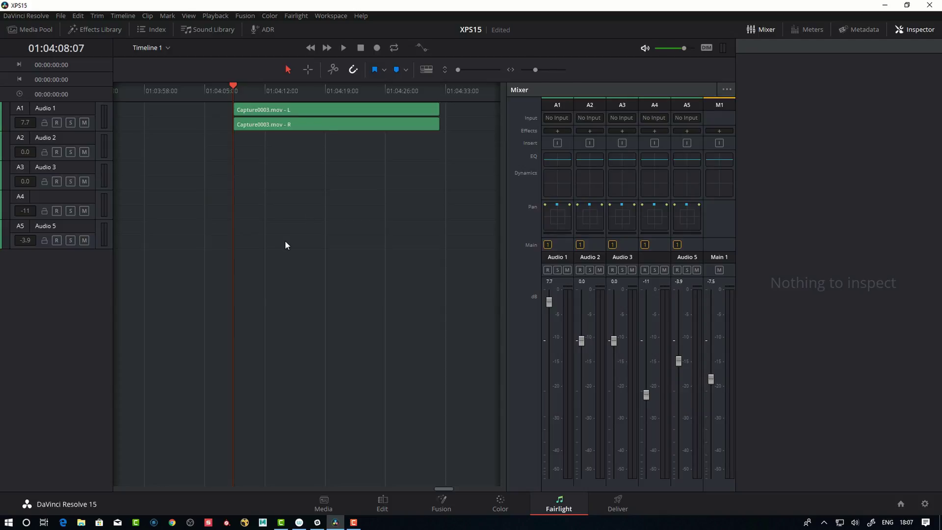
pyautogui.hscroll(2, 294, 240)
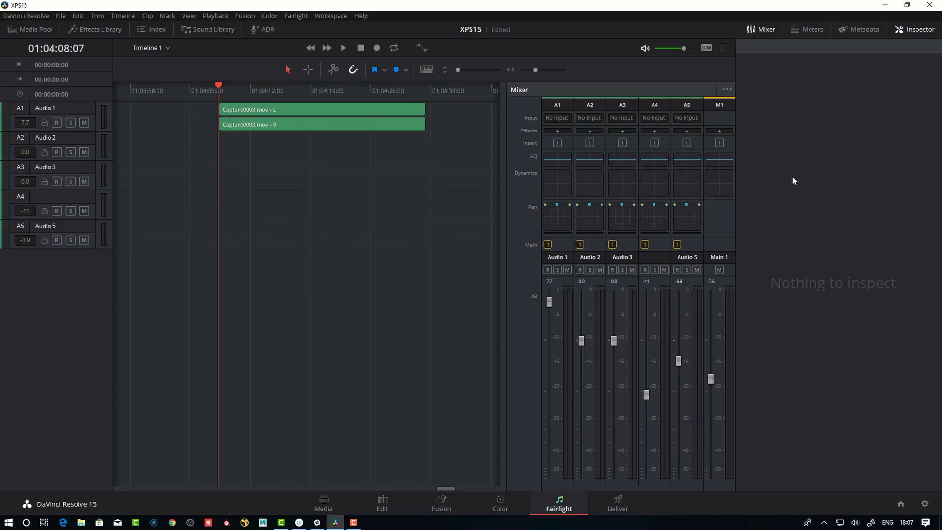
pyautogui.click(915, 29)
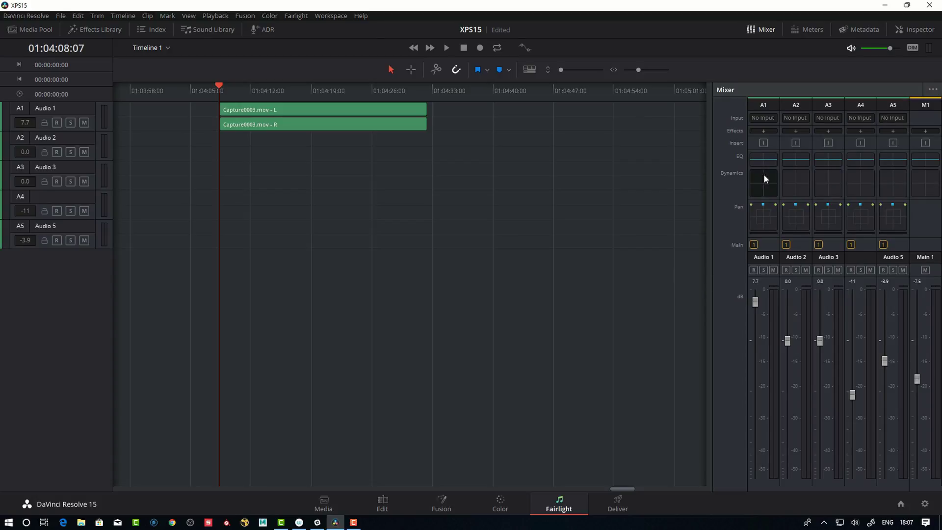
pyautogui.click(764, 131)
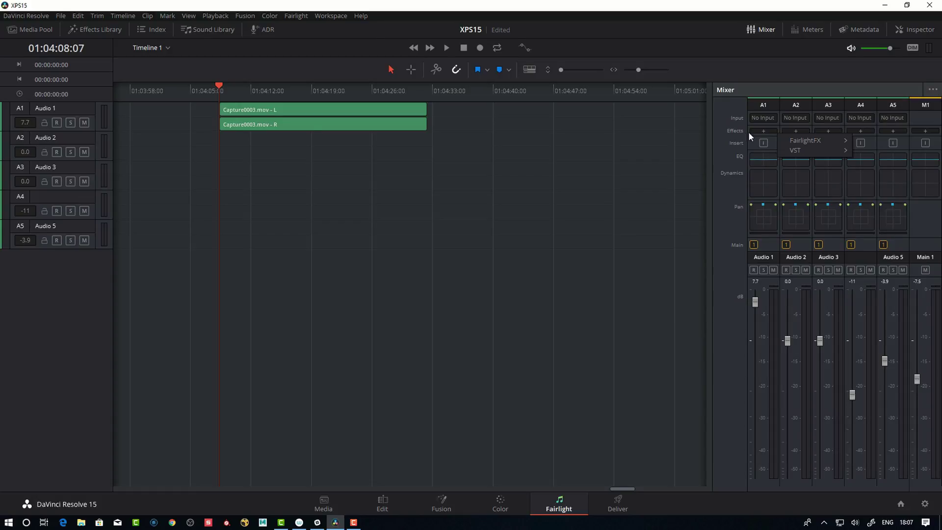
pyautogui.click(717, 152)
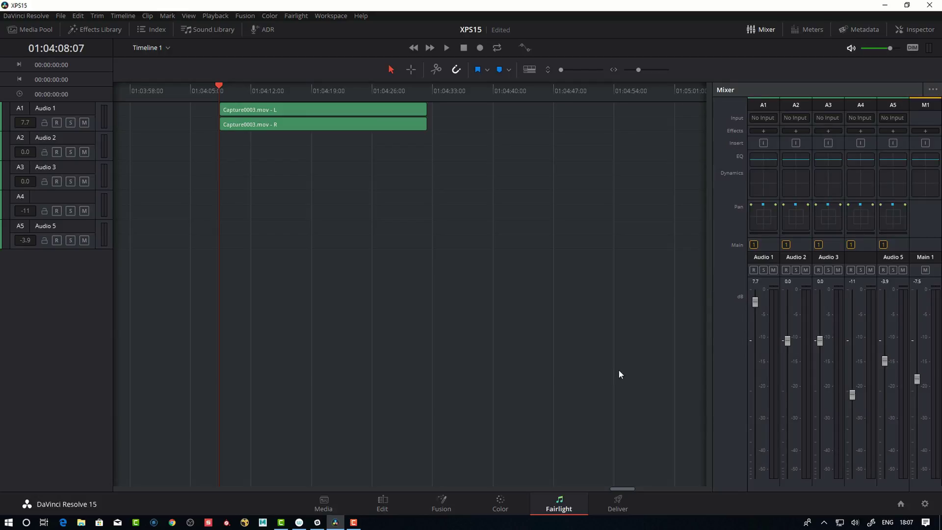
# View the YouTube render preset's resolution options on the Deliver page without changing them, and return to the Edit page
pyautogui.click(628, 506)
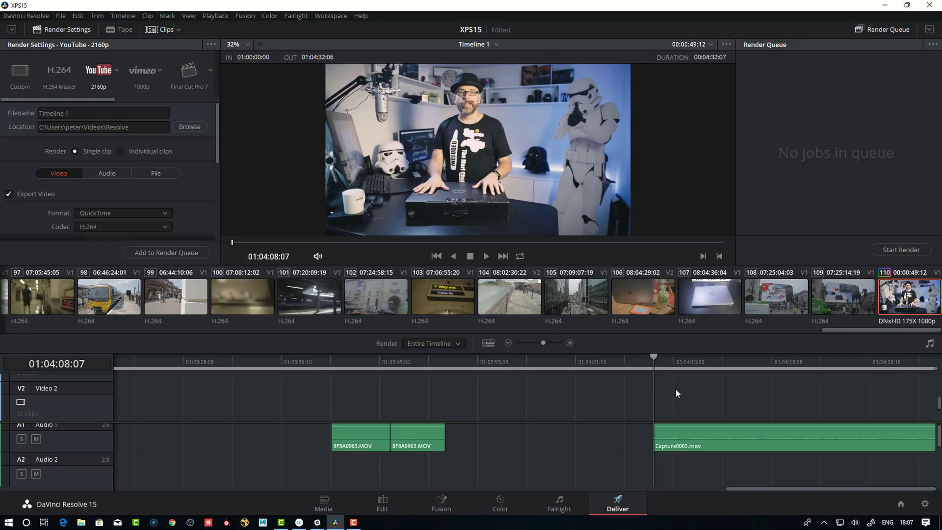
pyautogui.click(116, 70)
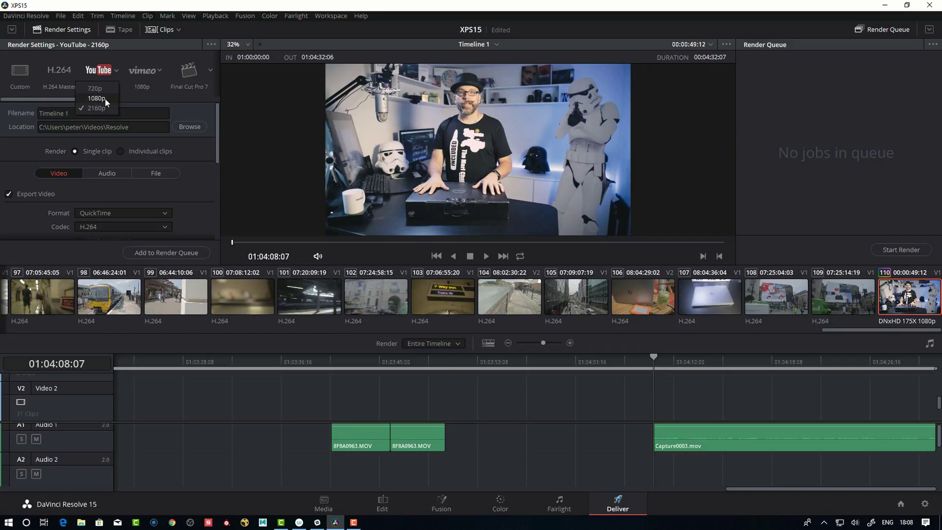
pyautogui.click(109, 56)
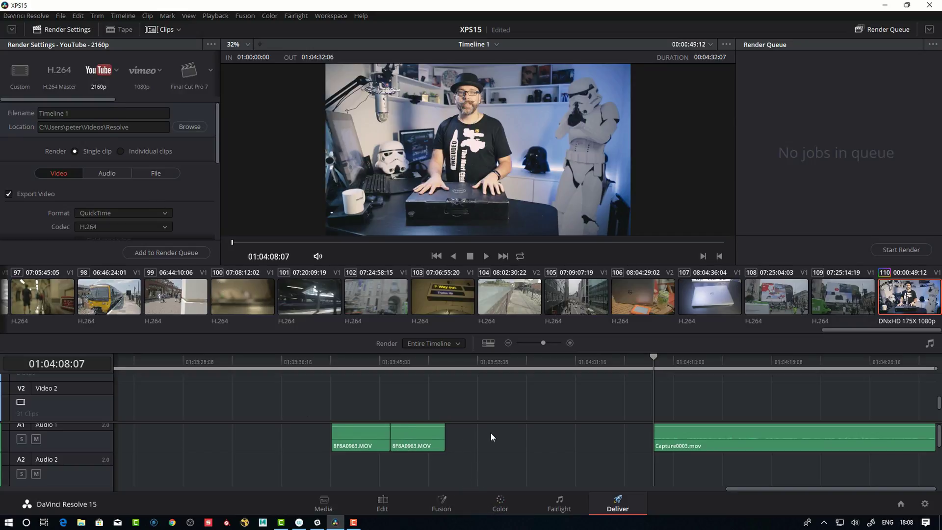
pyautogui.moveTo(652, 357)
pyautogui.mouseDown()
pyautogui.moveTo(637, 358)
pyautogui.moveTo(646, 357)
pyautogui.mouseUp()
pyautogui.click(382, 502)
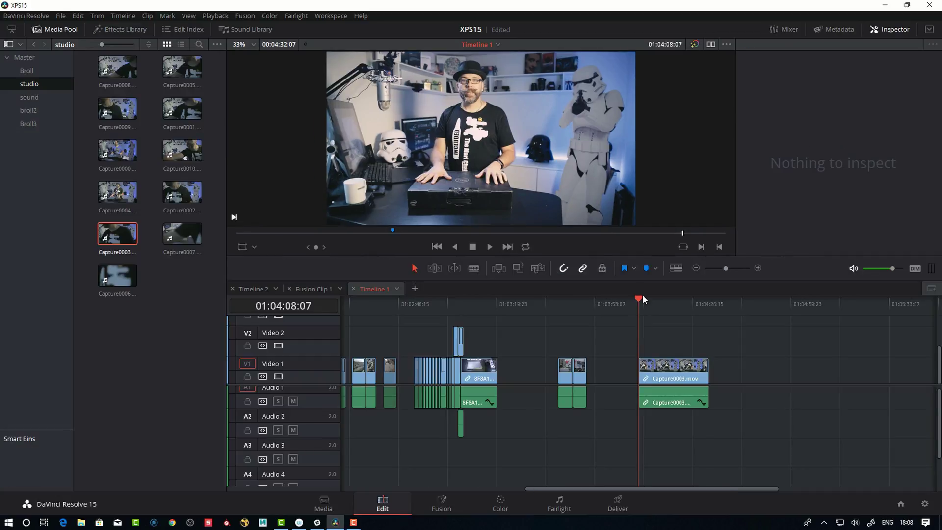